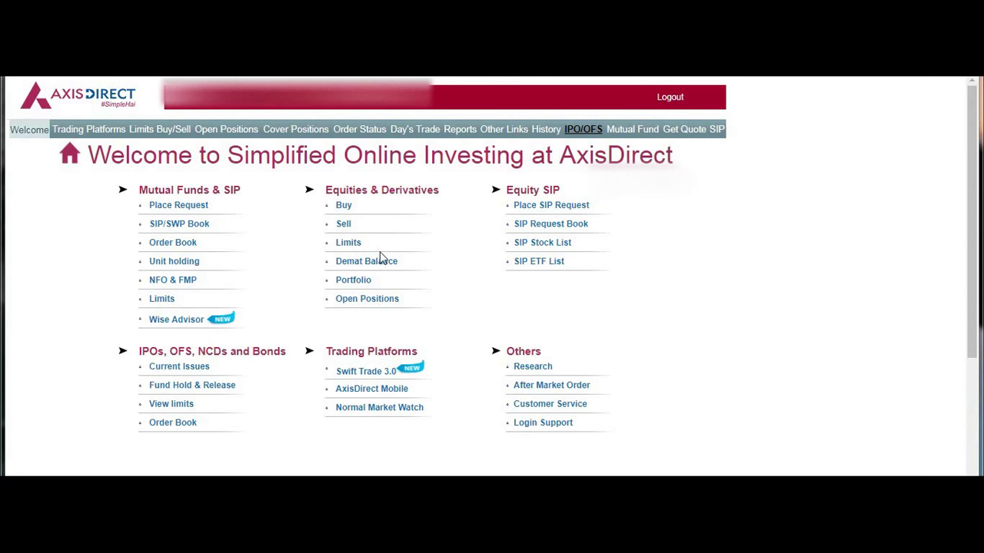
Open the sell order form under Equities & Derivatives and set the exchange to BSE.
left_click(344, 225)
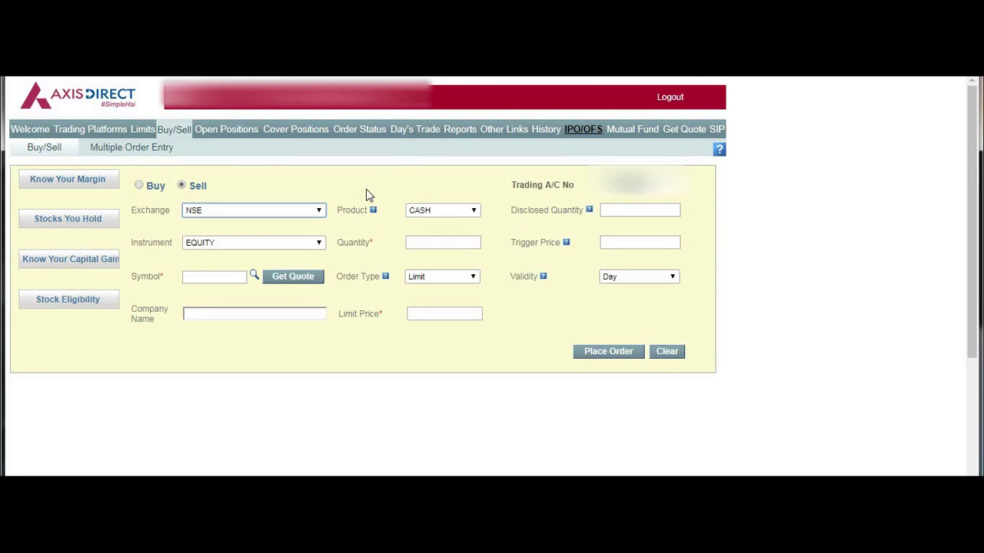
left_click(312, 214)
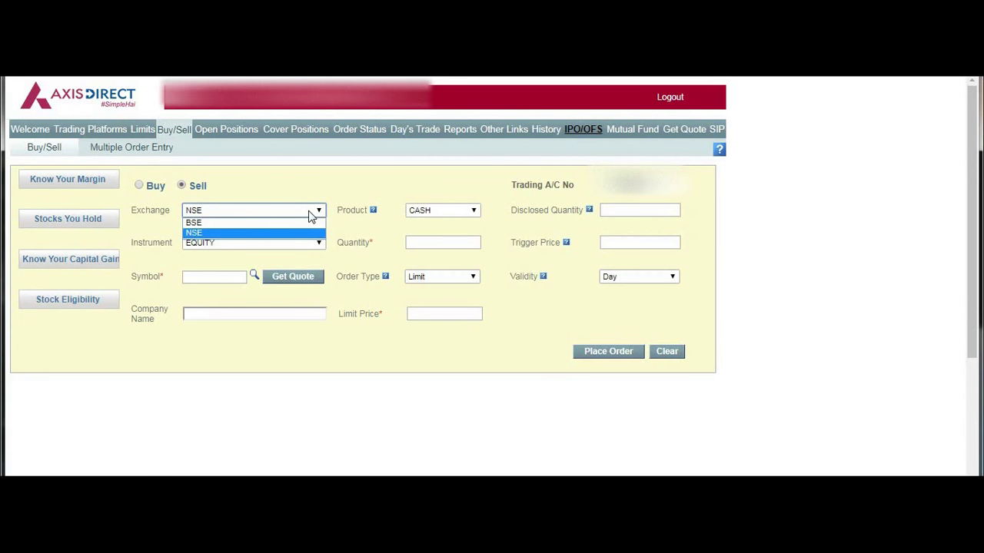
left_click(312, 215)
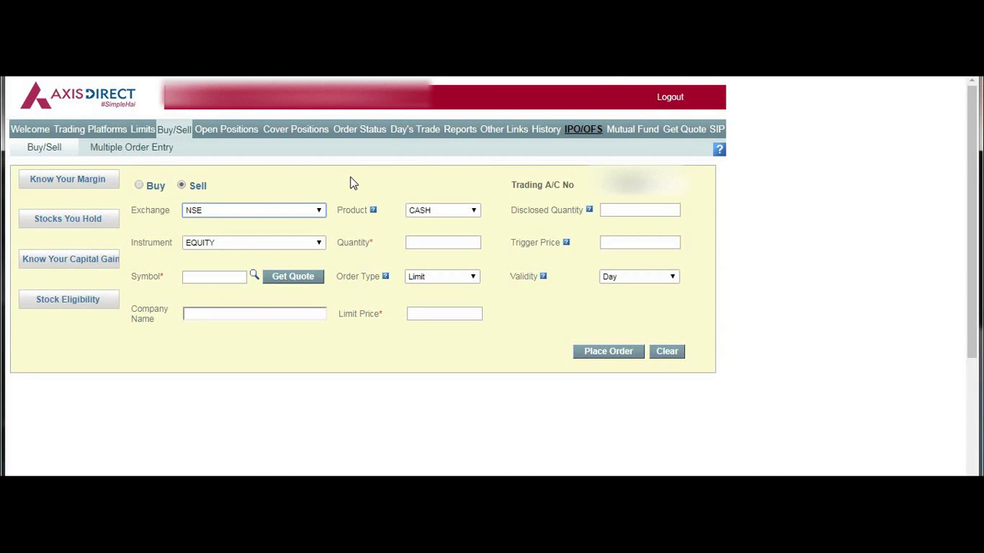
left_click(272, 216)
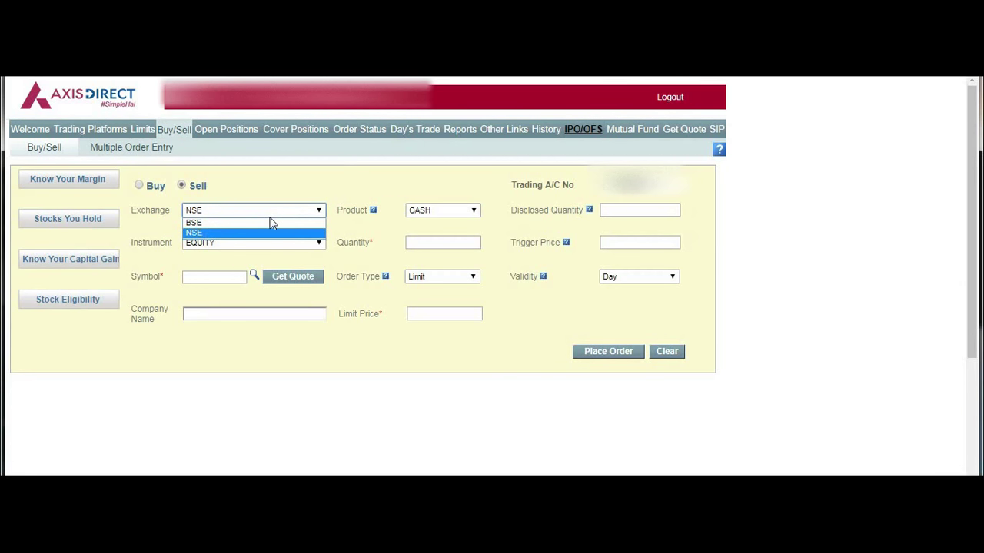
left_click(265, 229)
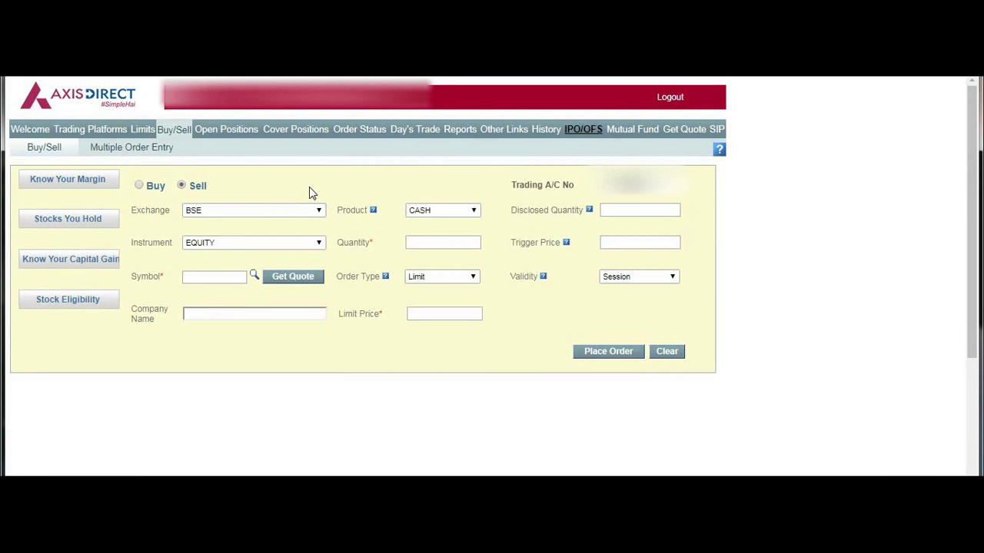
Keep EQUITY as the instrument and choose CASH as the product for the sell order.
left_click(262, 245)
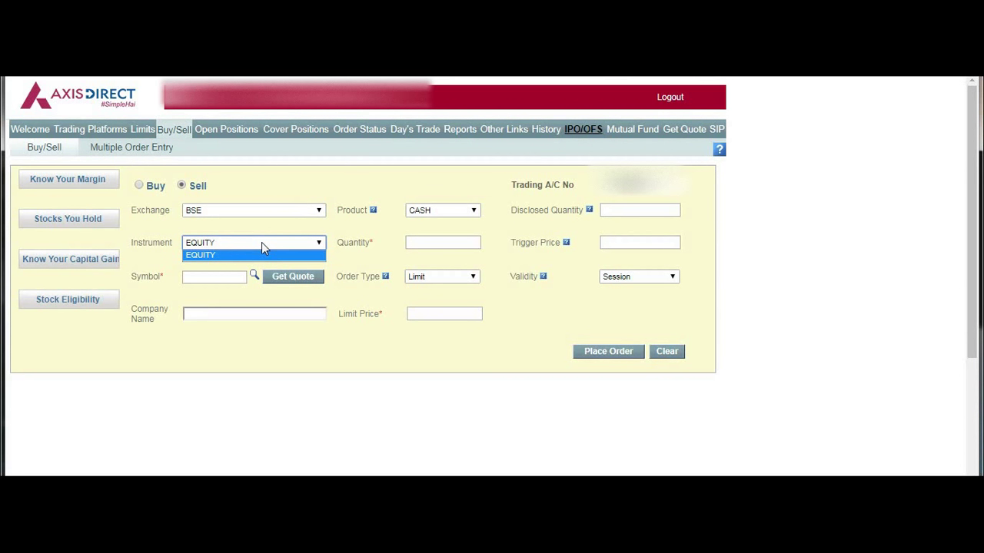
left_click(261, 242)
left_click(434, 215)
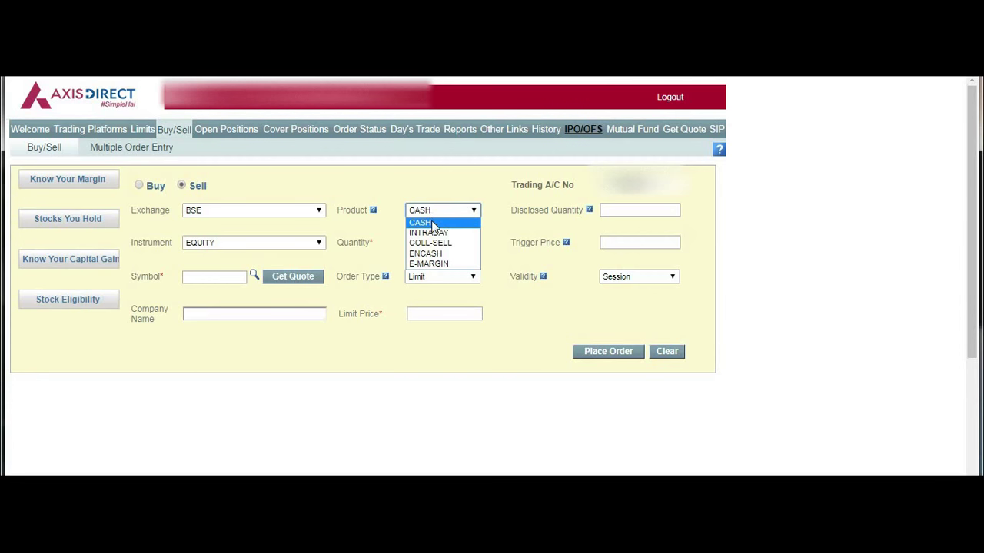
left_click(432, 224)
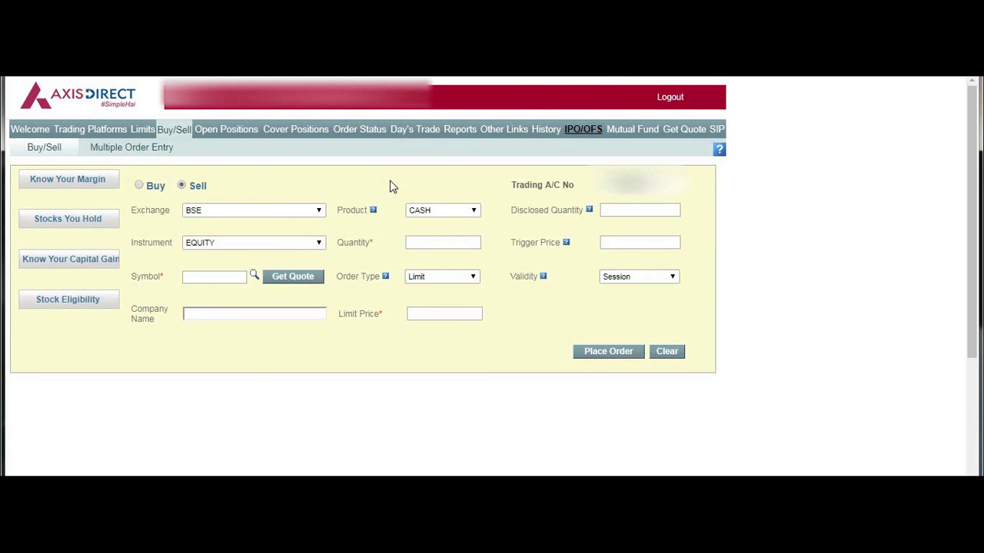
Choose TITAN COMPANY LIMITED (TITANEQ) as the symbol and set the order quantity to 10.
left_click(201, 276)
type("TITa")
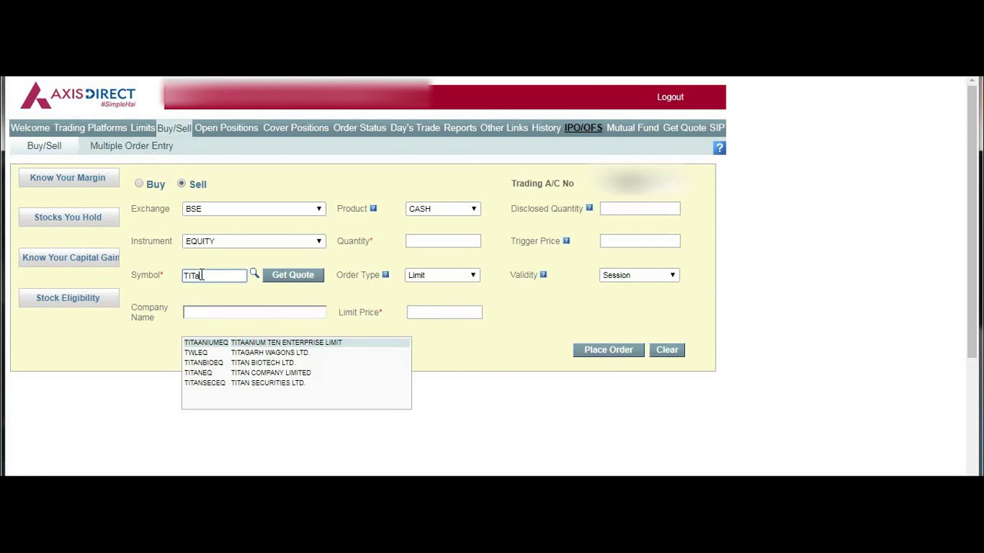
type("n")
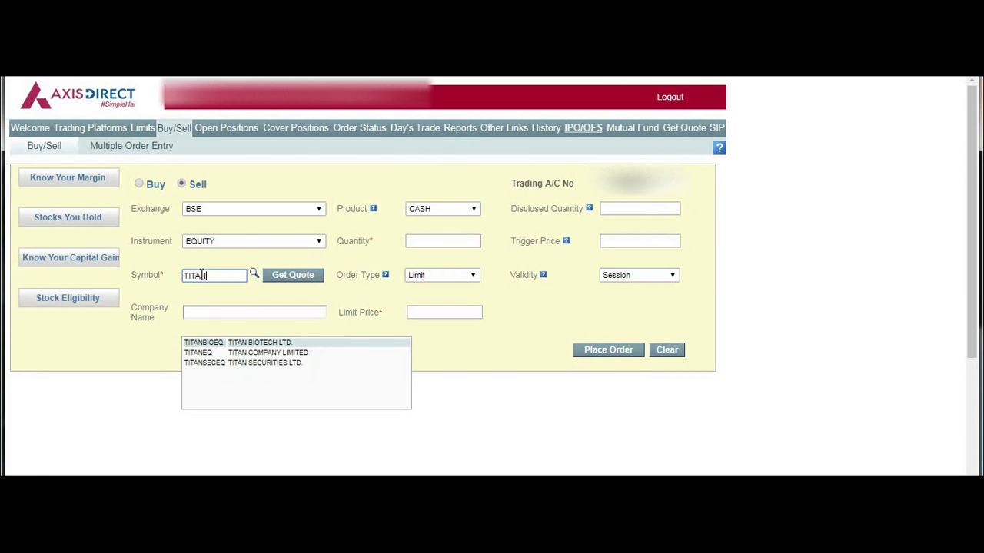
left_click(253, 352)
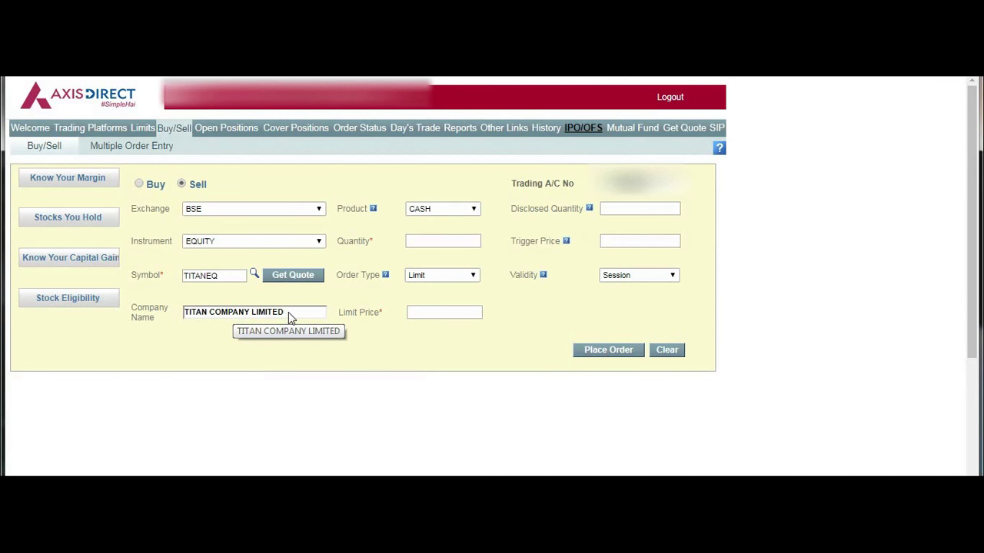
left_click(457, 241)
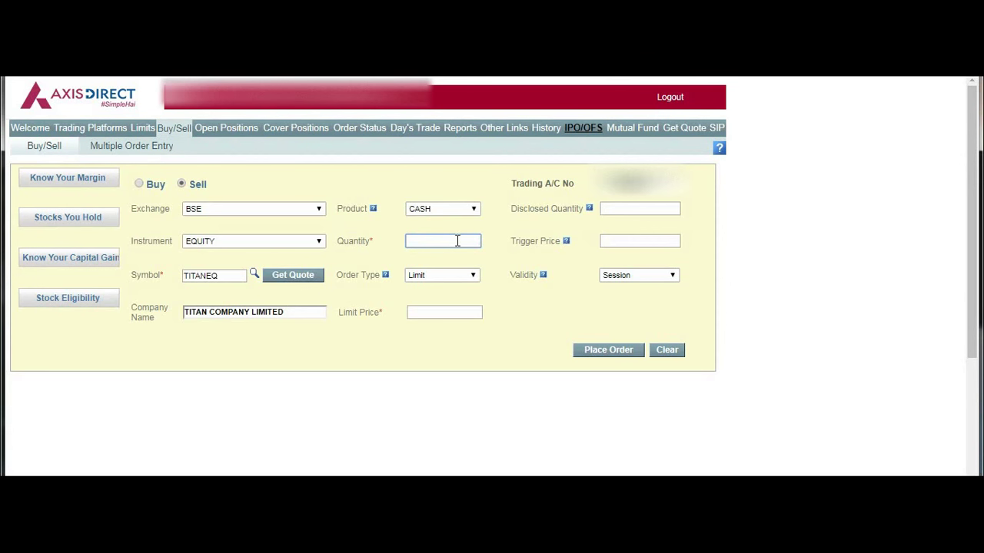
type("10")
Compare the Market and Limit order types with their price fields, leaving the order type on Limit.
left_click(454, 282)
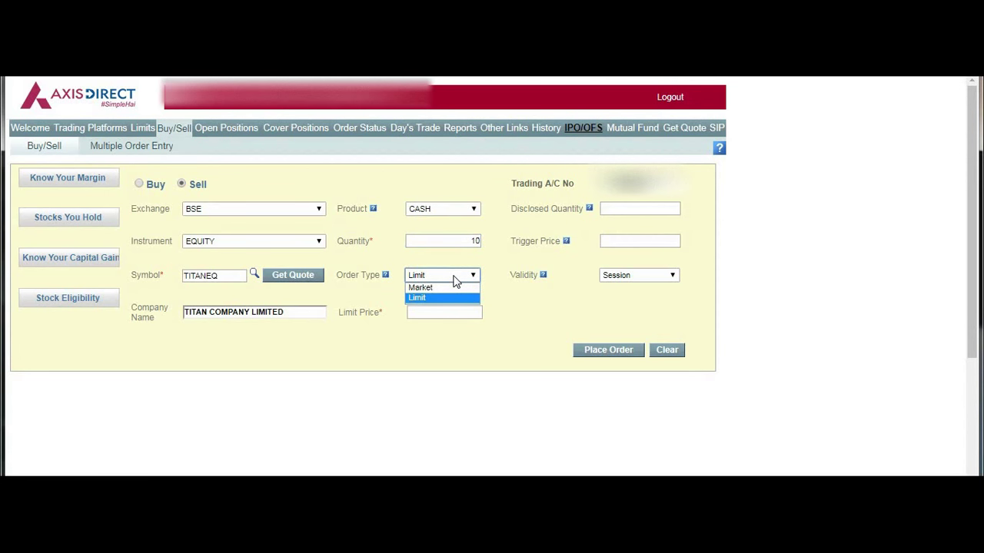
left_click(450, 288)
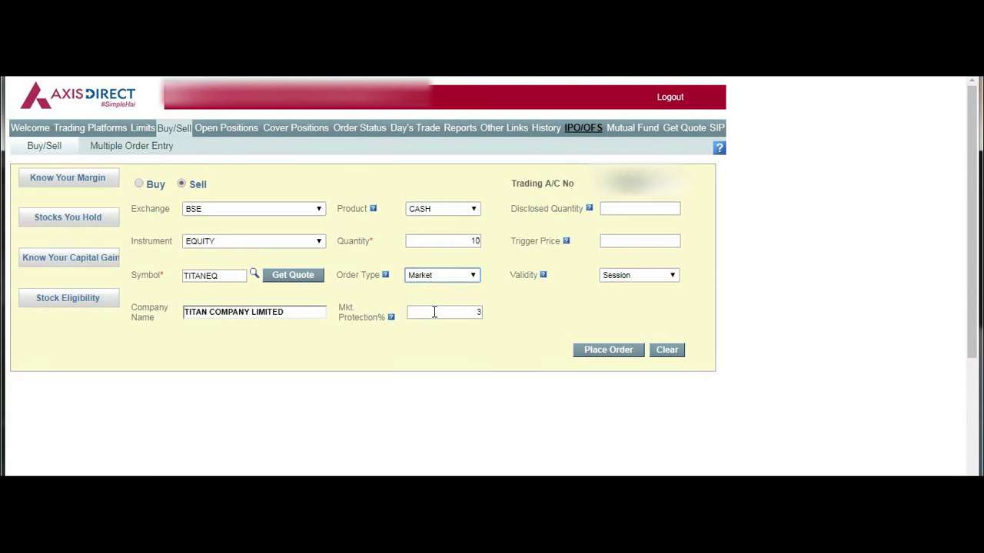
left_click(434, 312)
left_click(440, 277)
left_click(442, 298)
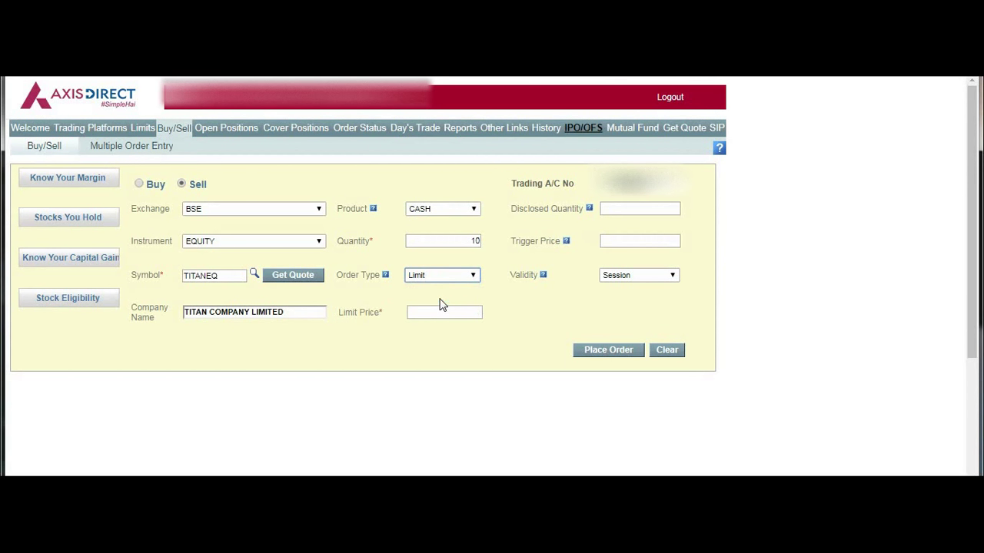
left_click(450, 279)
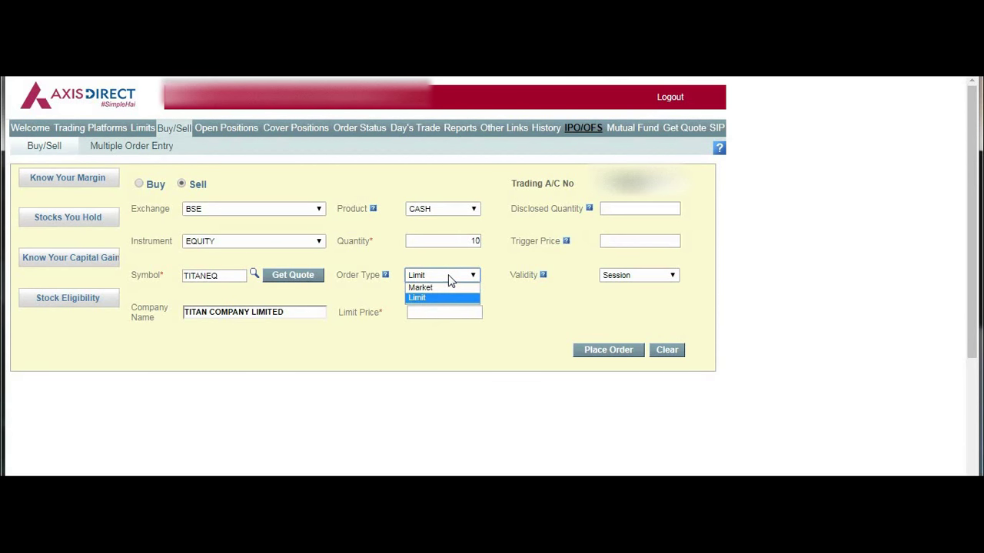
left_click(447, 285)
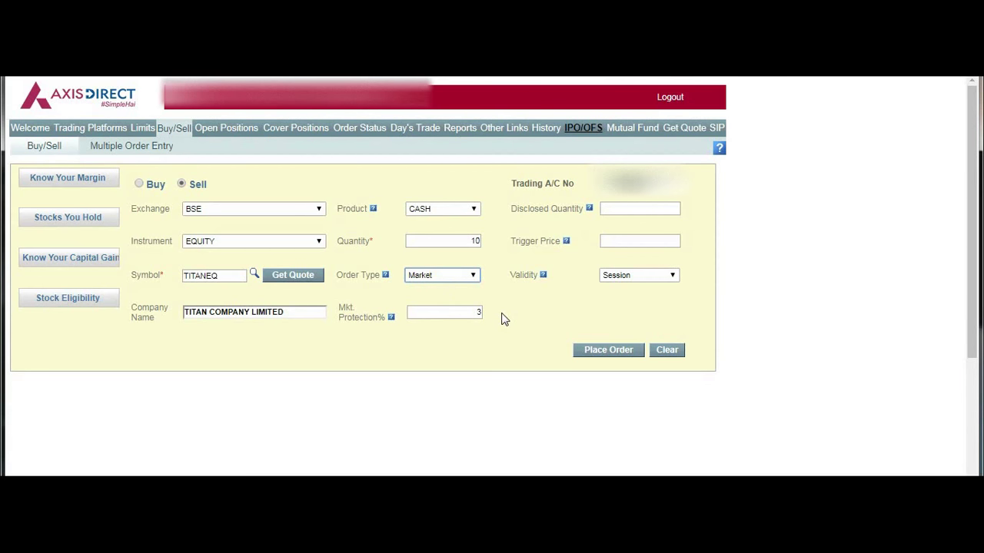
left_click(450, 310)
left_click(442, 279)
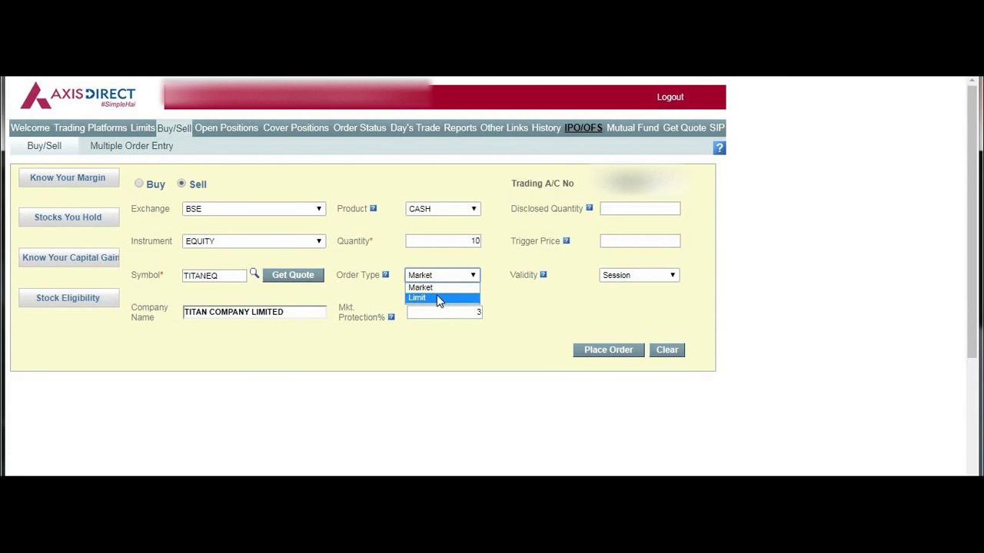
left_click(437, 297)
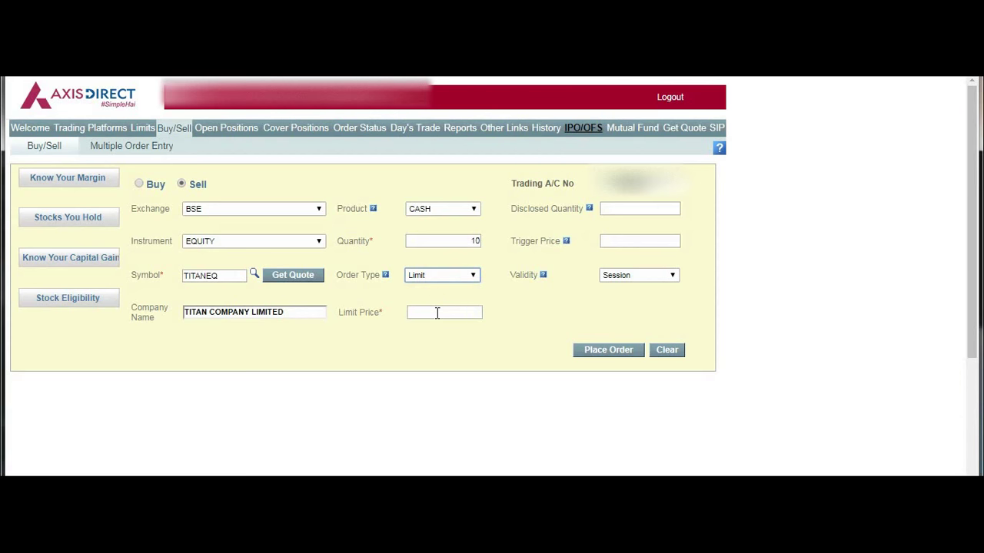
left_click(436, 312)
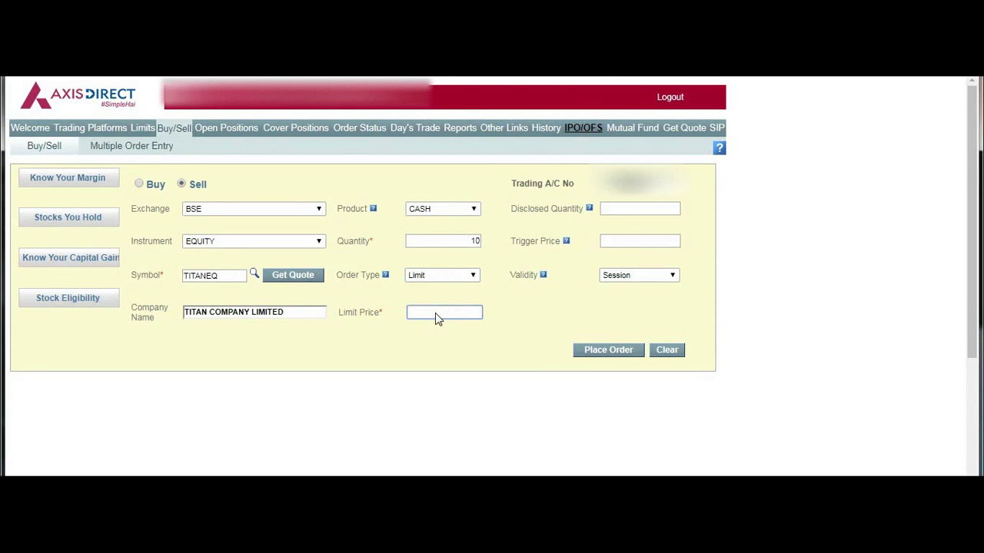
Look up the BSE quote for TITANEQ, examine its prices and order depth, and close the quote window.
left_click(305, 278)
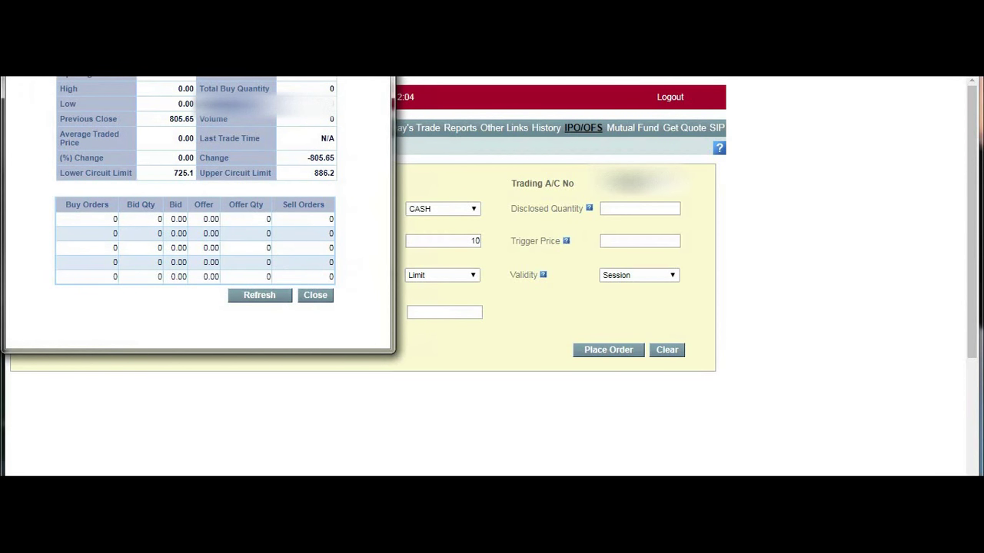
left_click_drag(217, 30, 334, 162)
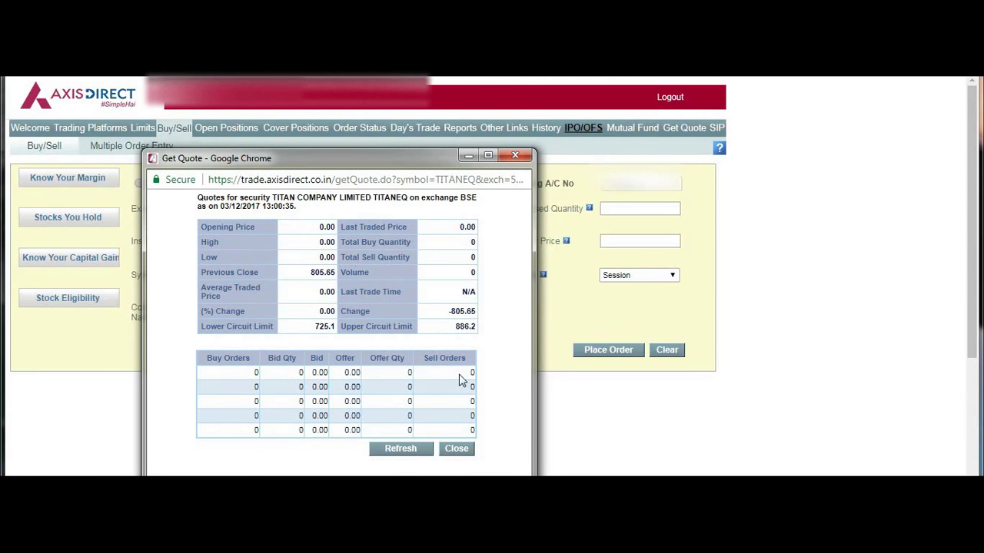
left_click(454, 450)
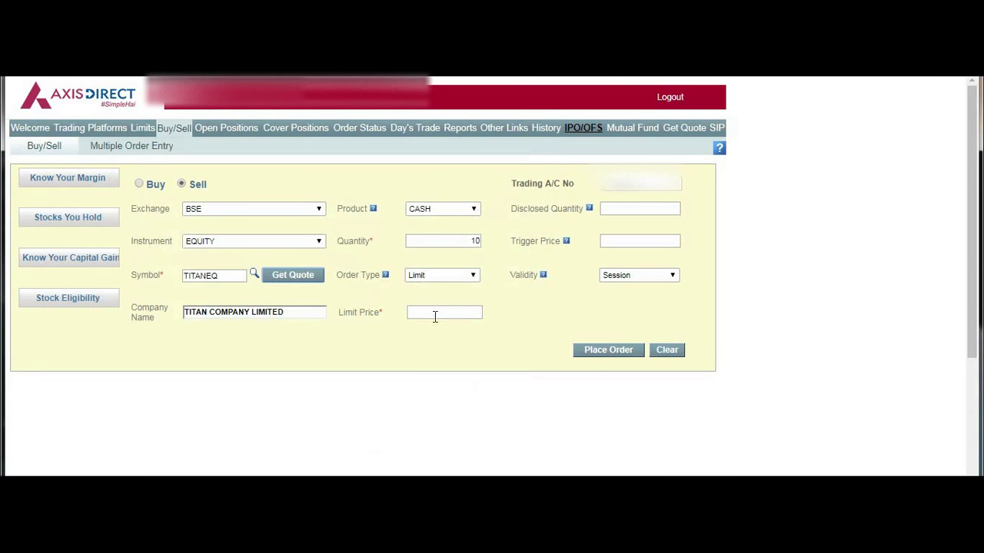
Set the limit price of the Titan sell order to 310.
left_click(432, 312)
type("310")
left_click(447, 353)
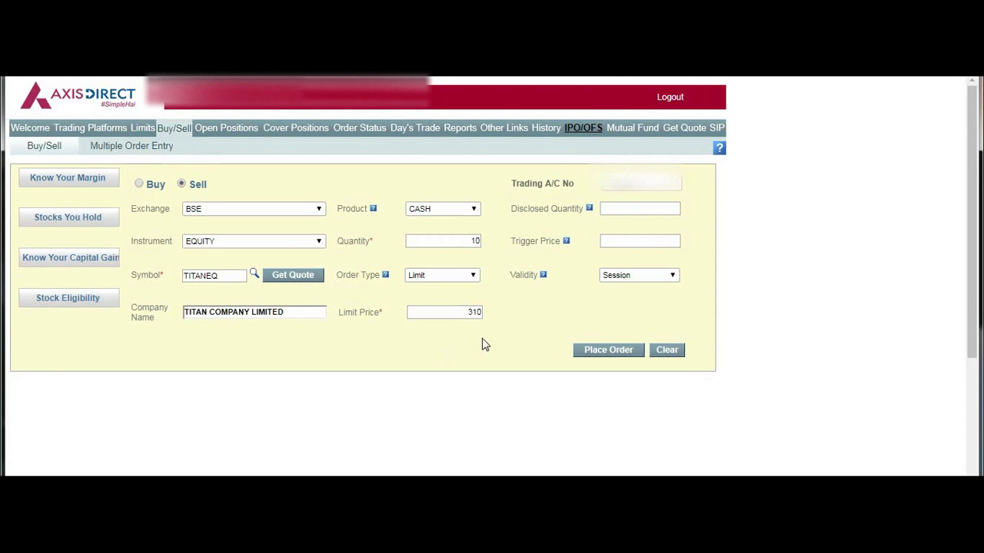